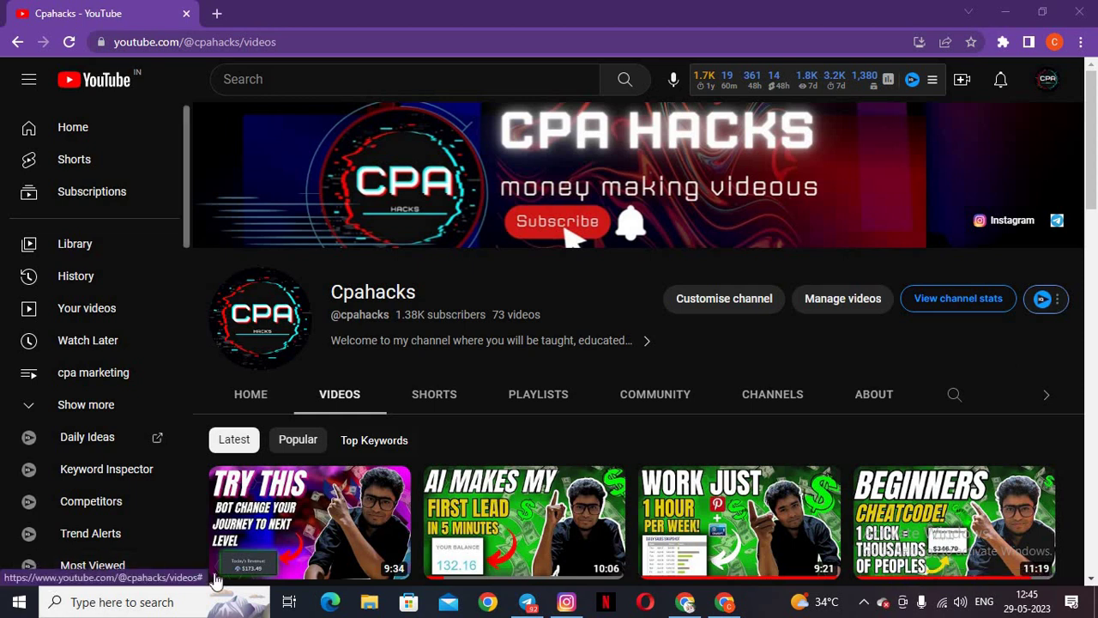
Bring the Telegram CPA HACKS channel forward and skim its May 29 batch post
{"action": "left_click", "coordinate": [525, 603]}
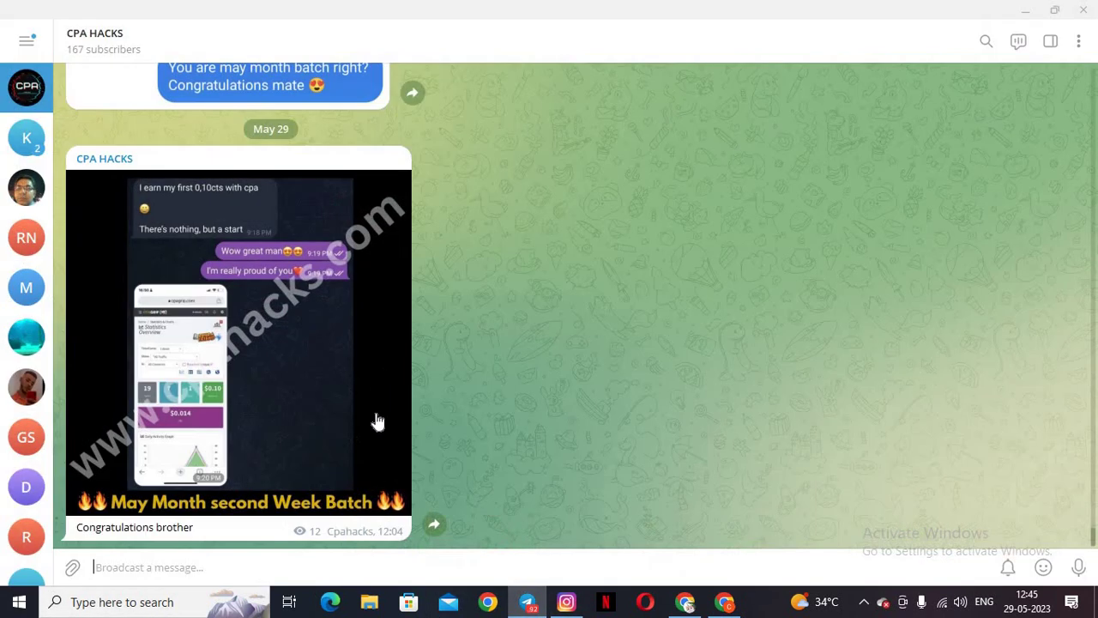
{"action": "scroll", "coordinate": [372, 444], "scroll_direction": "up", "scroll_amount": 3}
{"action": "scroll", "coordinate": [373, 445], "scroll_direction": "down", "scroll_amount": 3}
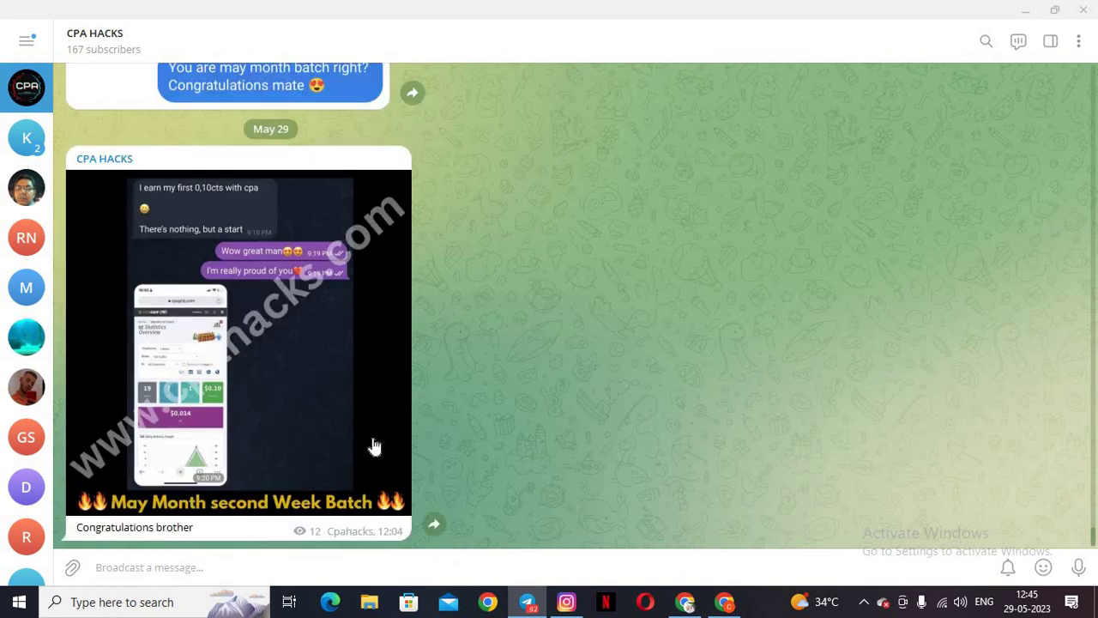
Look over the Instagram profile window, then return via Telegram to the Cpahacks YouTube Videos page
{"action": "mouse_move", "coordinate": [566, 602]}
{"action": "left_click", "coordinate": [566, 528]}
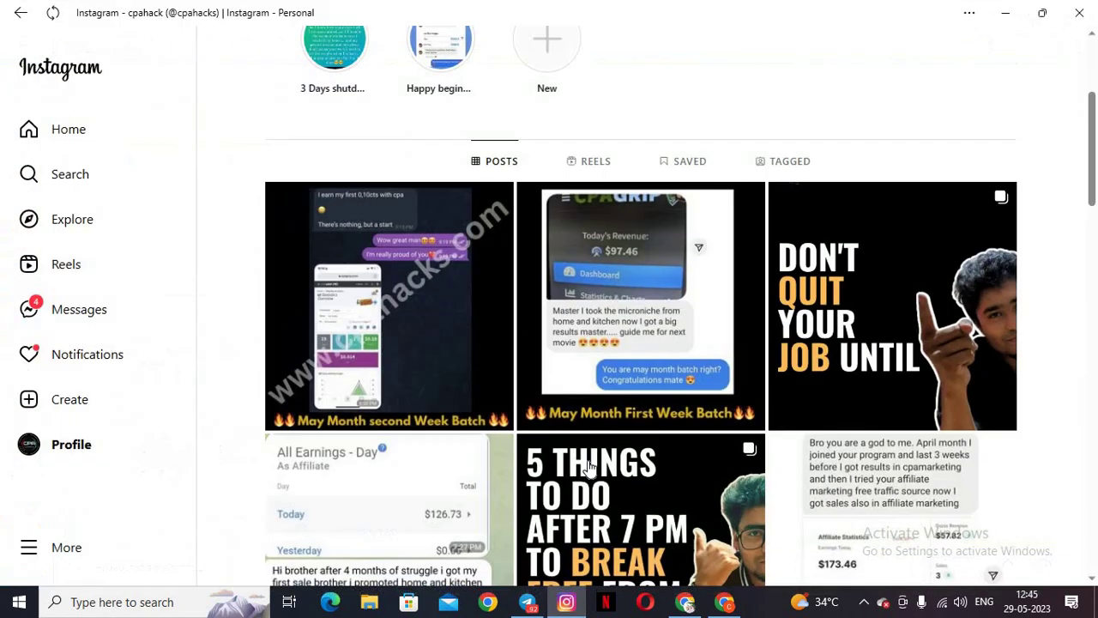
{"action": "scroll", "coordinate": [589, 468], "scroll_direction": "down", "scroll_amount": 5}
{"action": "scroll", "coordinate": [588, 468], "scroll_direction": "down", "scroll_amount": 3}
{"action": "scroll", "coordinate": [583, 479], "scroll_direction": "up", "scroll_amount": 9}
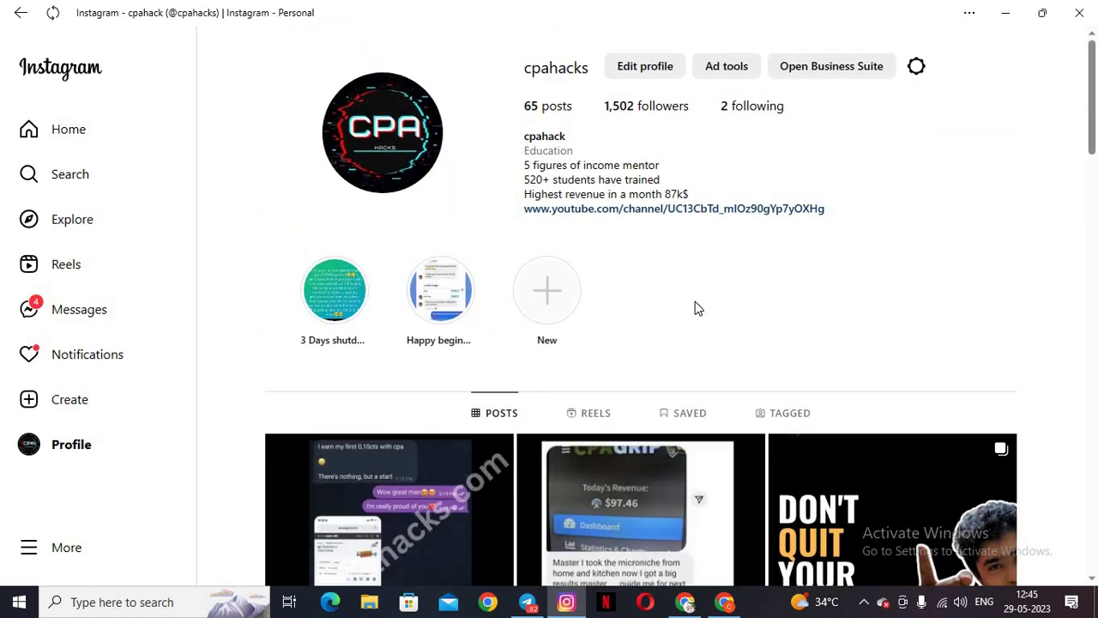
{"action": "left_click", "coordinate": [528, 603]}
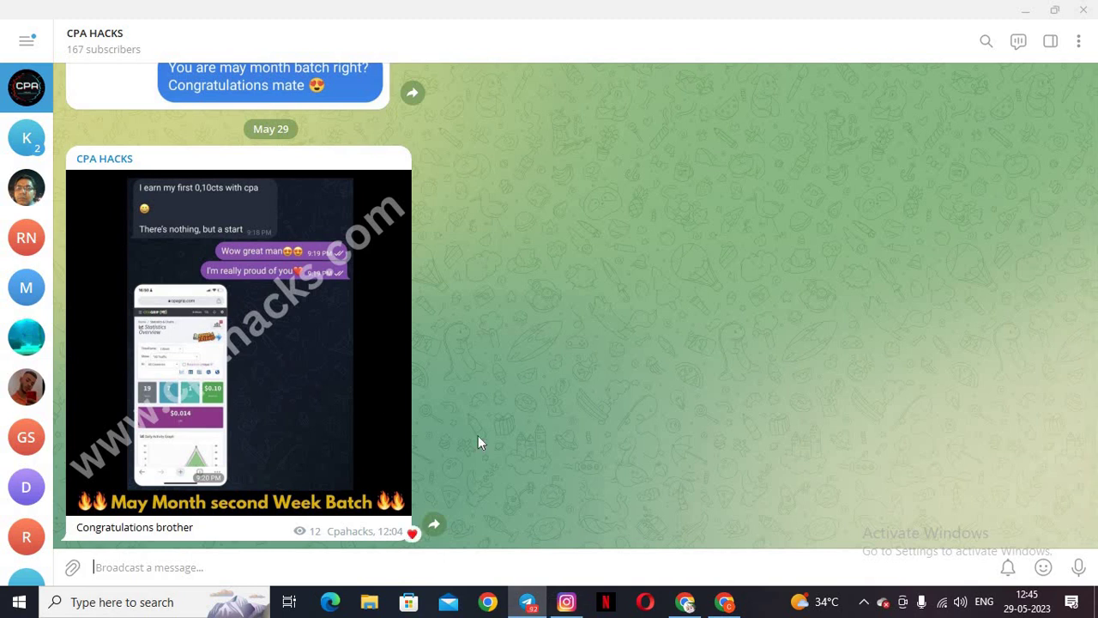
{"action": "left_click", "coordinate": [725, 601]}
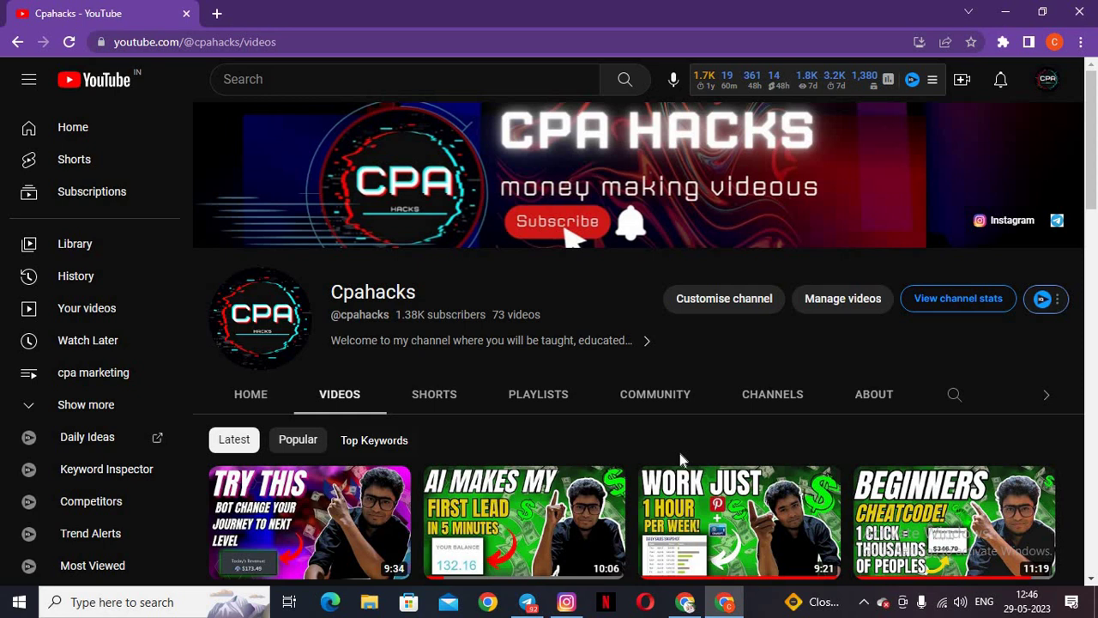
{"action": "mouse_move", "coordinate": [676, 609]}
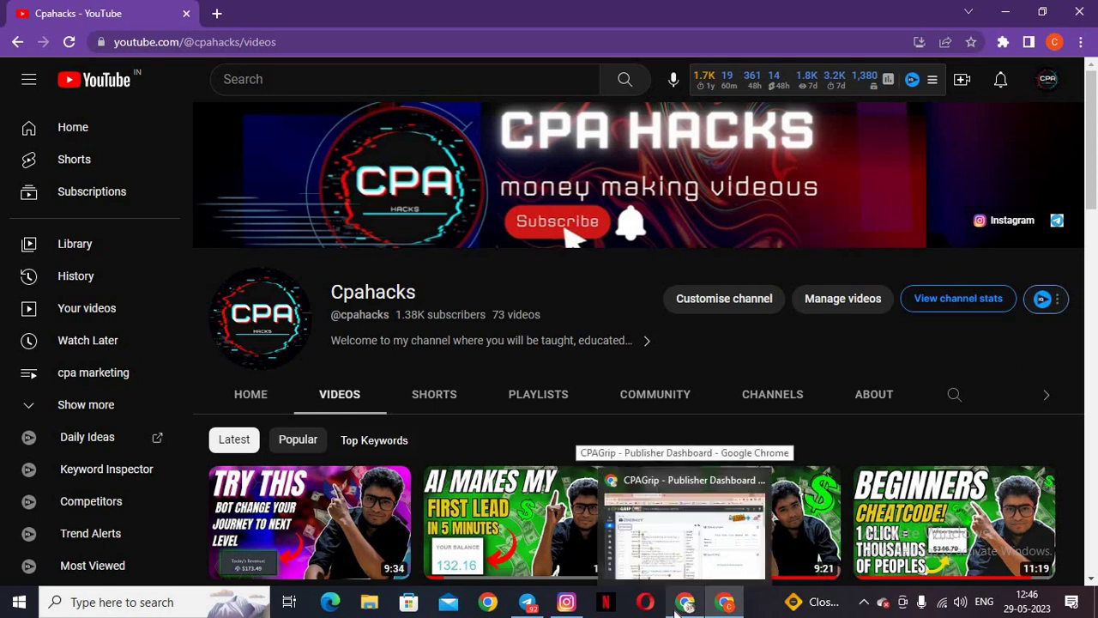
Switch to the CPAGrip Publisher Dashboard and open Offer Tools > My Offers
{"action": "left_click", "coordinate": [676, 607]}
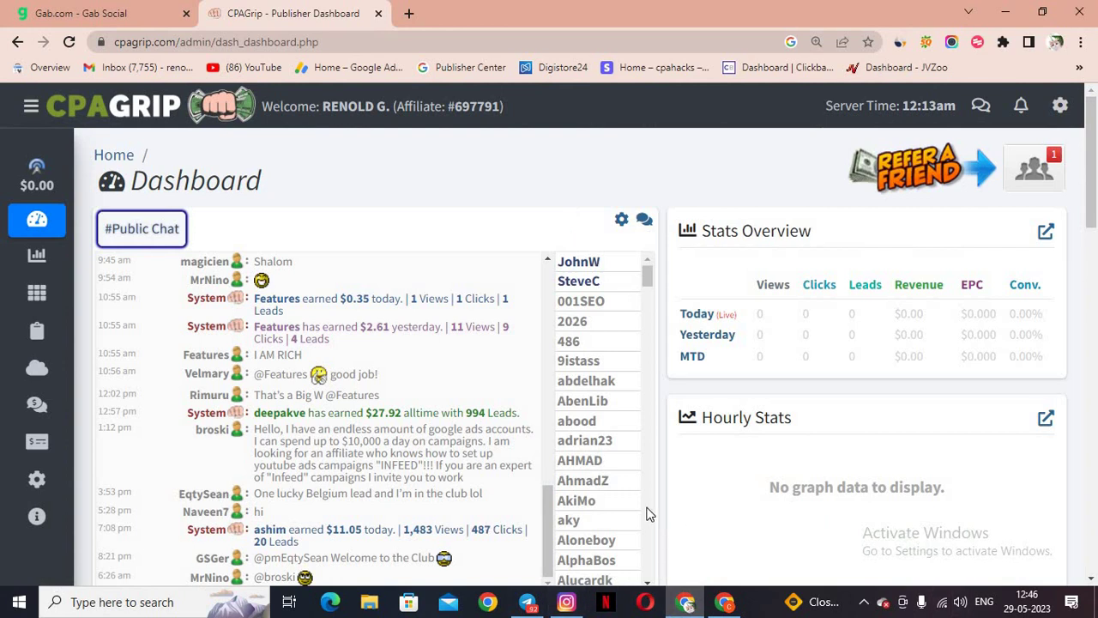
{"action": "mouse_move", "coordinate": [29, 147]}
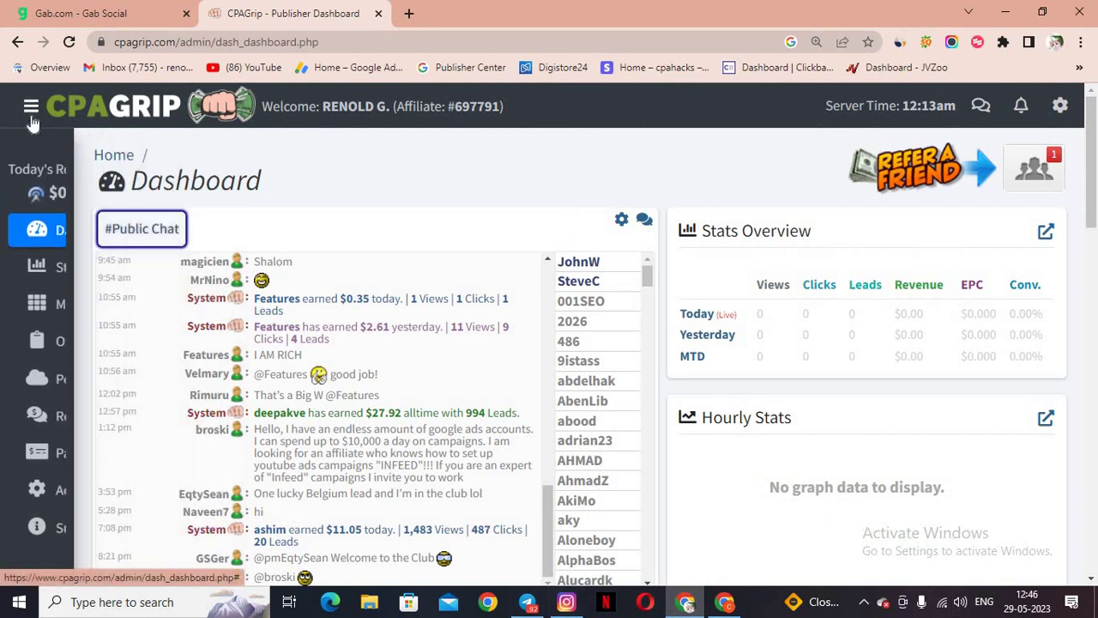
{"action": "left_click", "coordinate": [156, 351]}
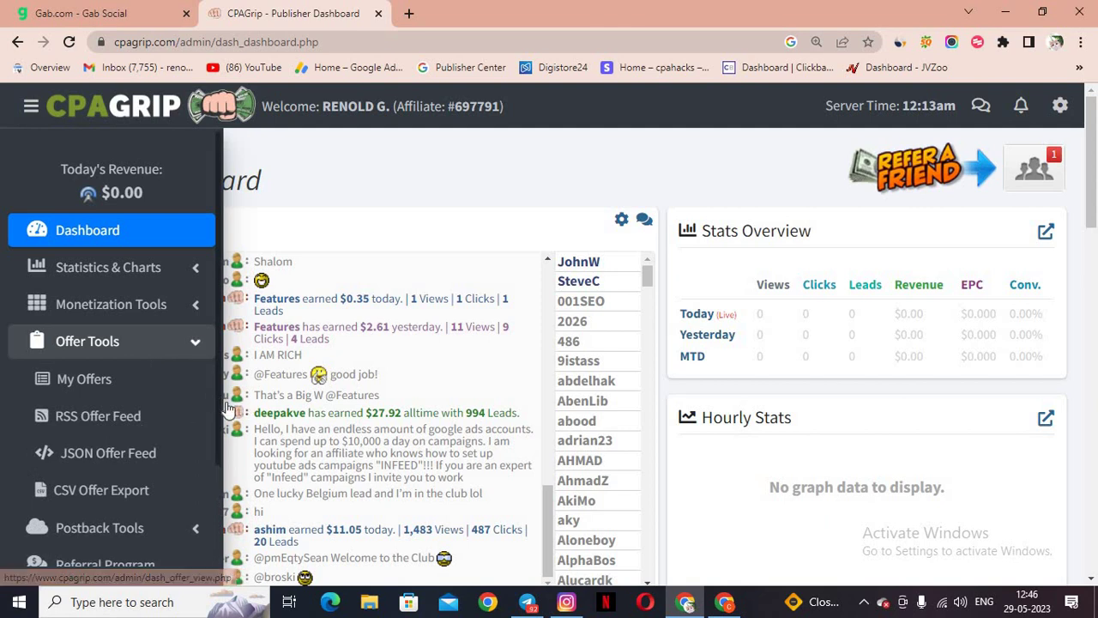
{"action": "left_click", "coordinate": [133, 381]}
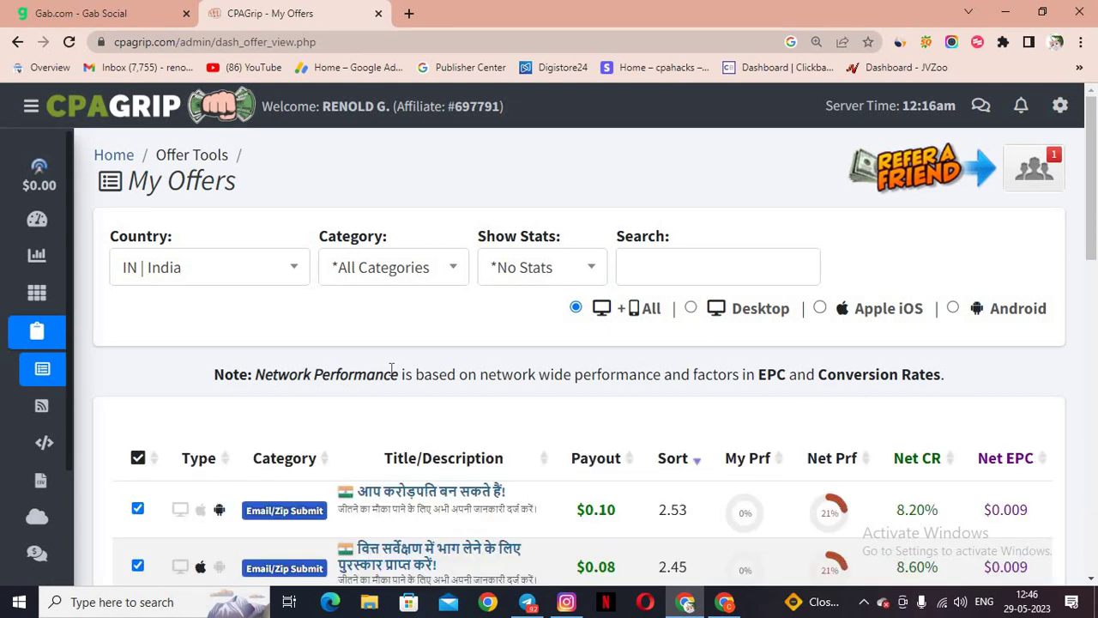
Filter My Offers to 'US | United States' and scroll to the $1.02 MISTPLAY install offer
{"action": "left_click", "coordinate": [257, 273]}
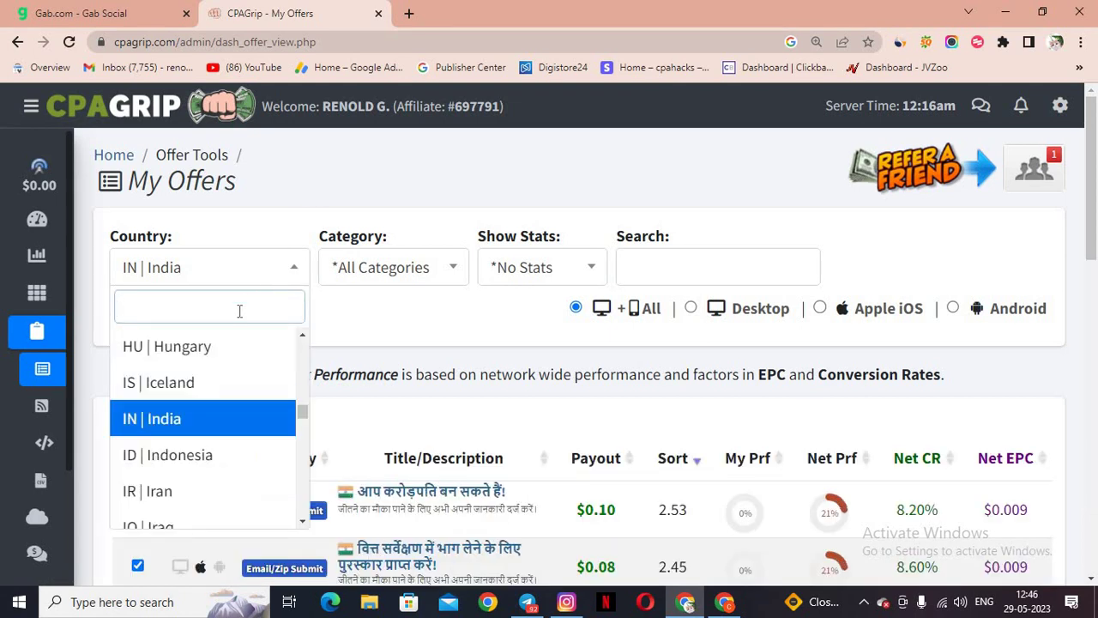
{"action": "type", "text": "unit"}
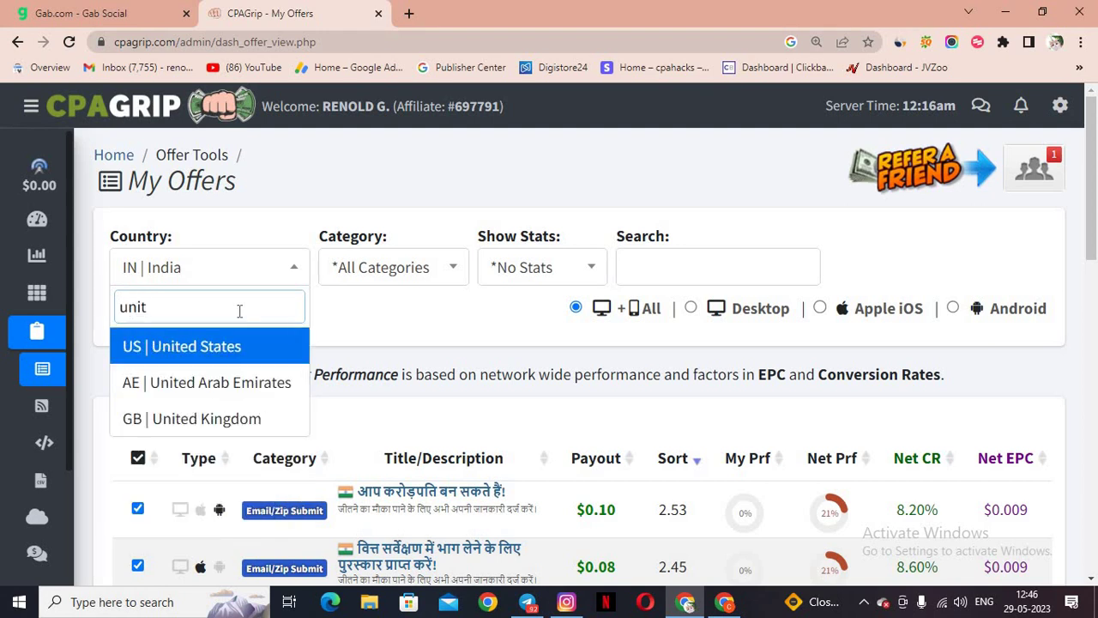
{"action": "left_click", "coordinate": [254, 361]}
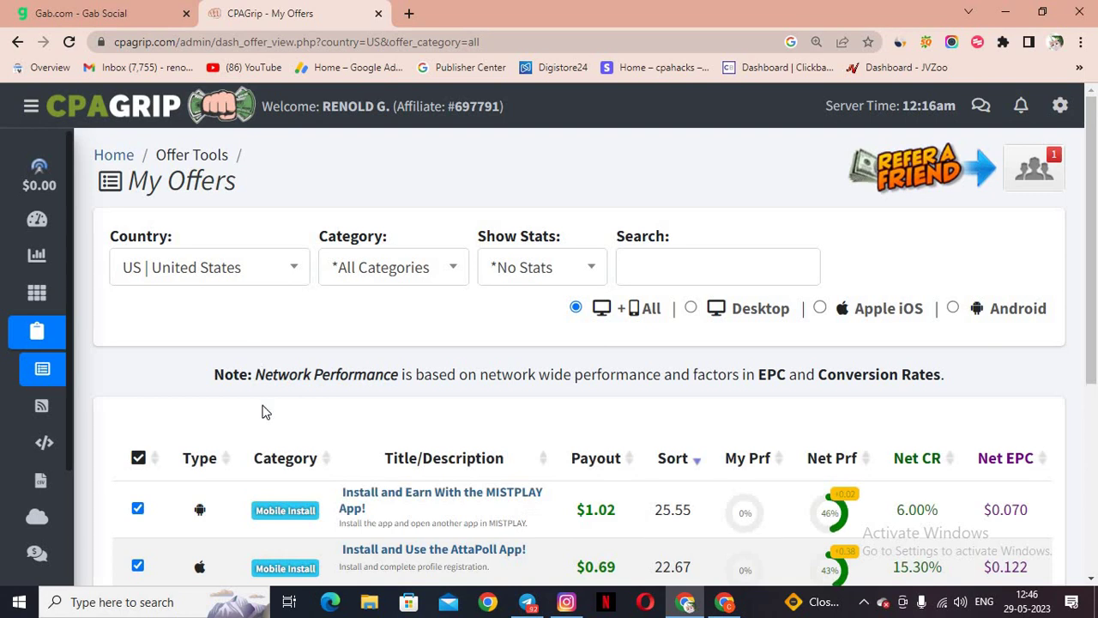
{"action": "scroll", "coordinate": [461, 442], "scroll_direction": "down", "scroll_amount": 2}
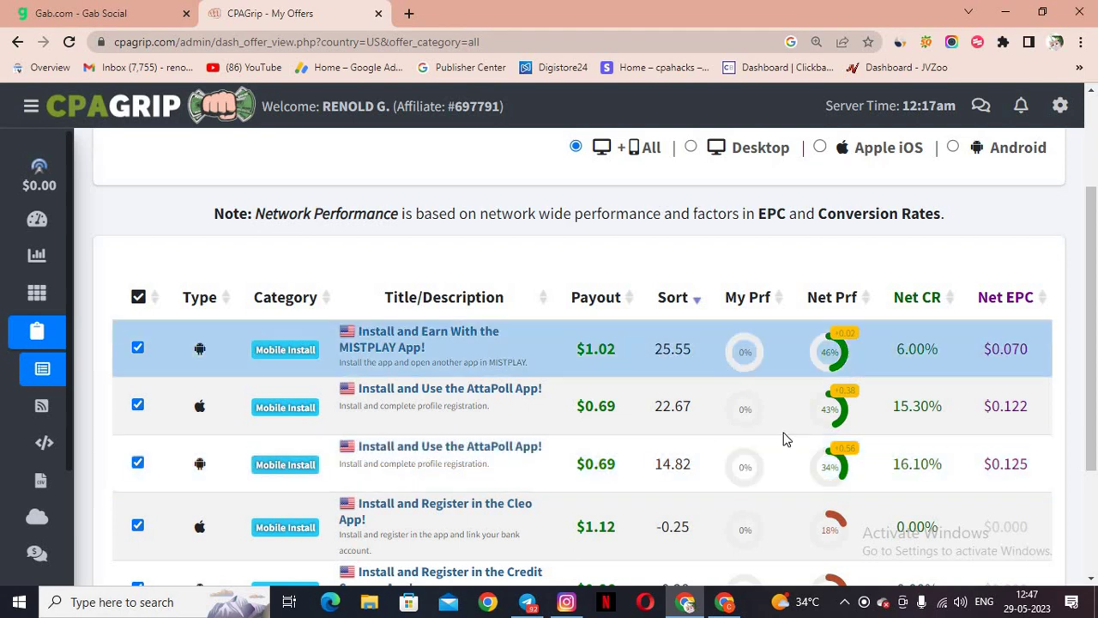
{"action": "mouse_move", "coordinate": [831, 354]}
Copy the MISTPLAY offer's tracking link from its details popup, then close the popup
{"action": "left_click", "coordinate": [502, 364]}
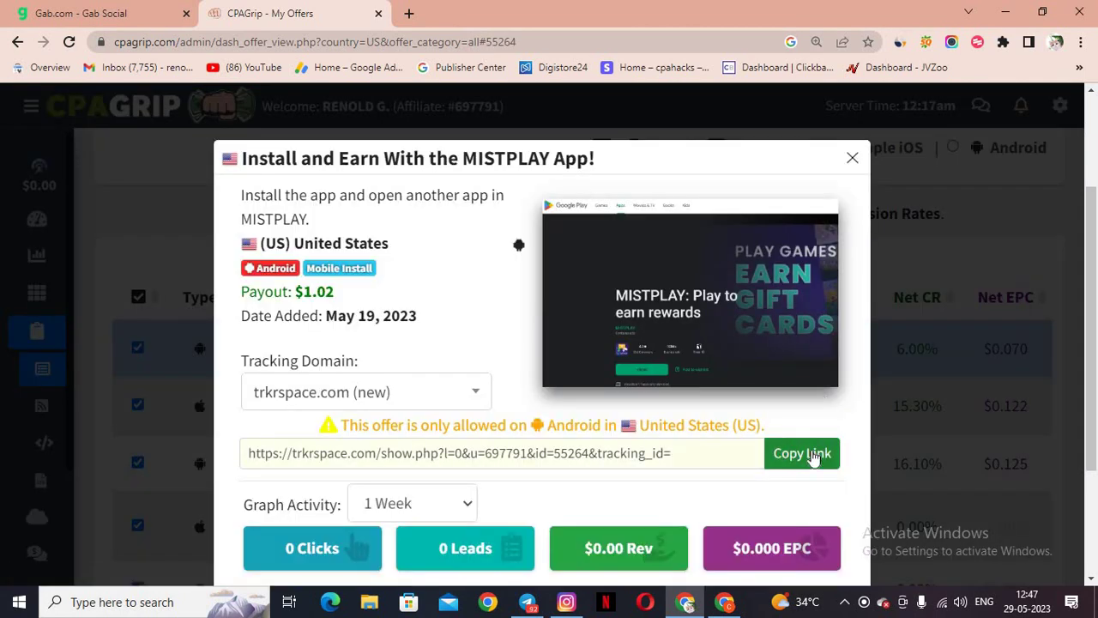
{"action": "left_click", "coordinate": [814, 453]}
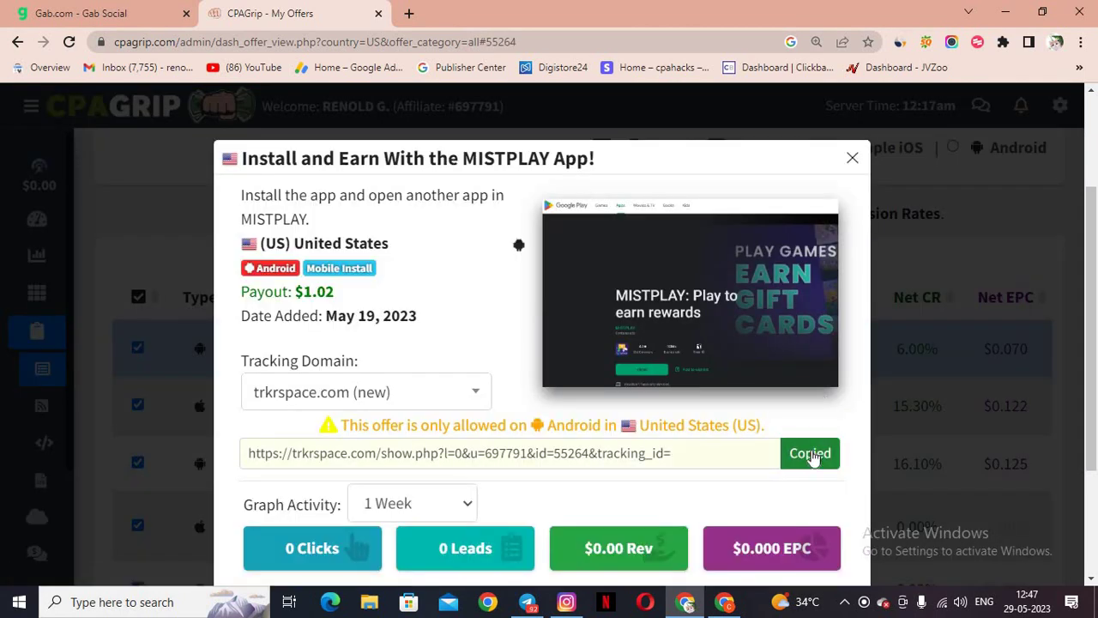
{"action": "left_click", "coordinate": [852, 158]}
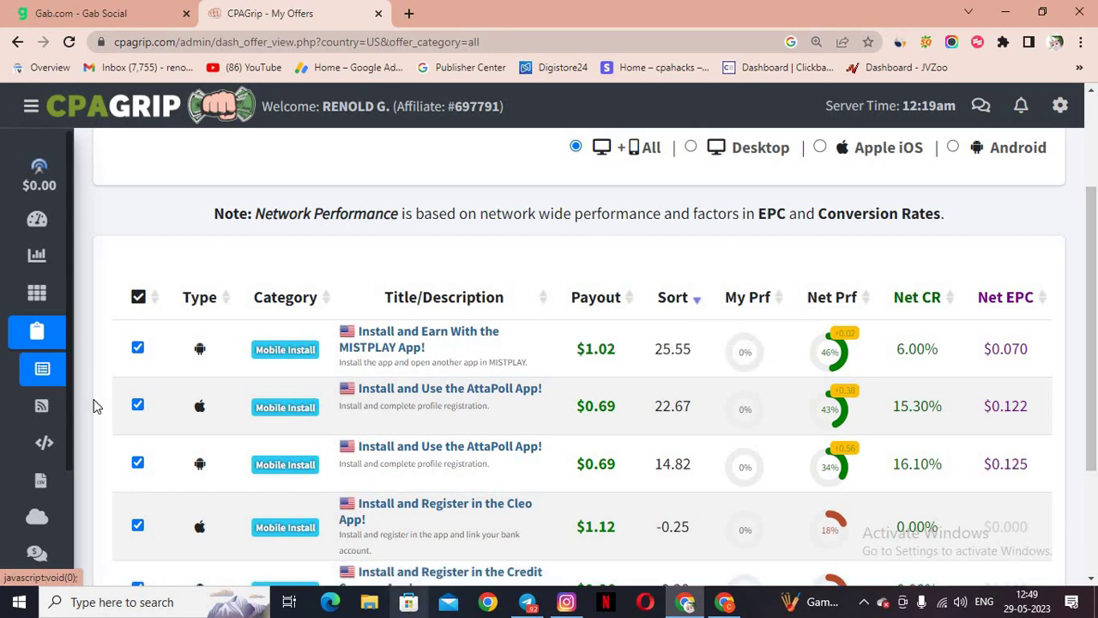
{"action": "mouse_move", "coordinate": [204, 573]}
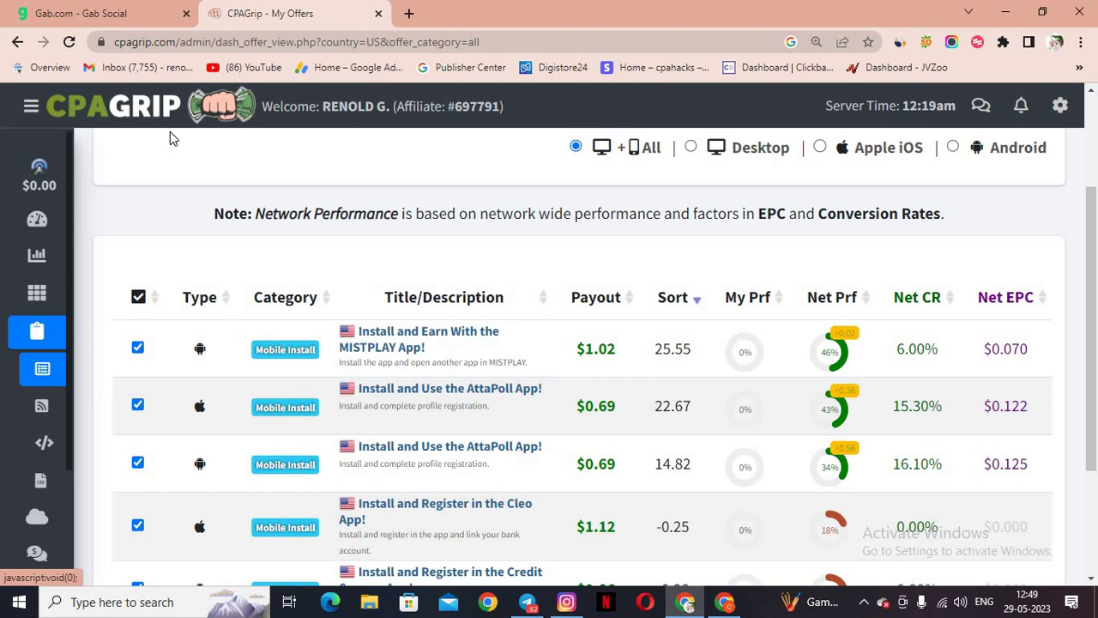
Switch to the Gab.com tab and scroll down through the first home-feed post
{"action": "left_click", "coordinate": [21, 13]}
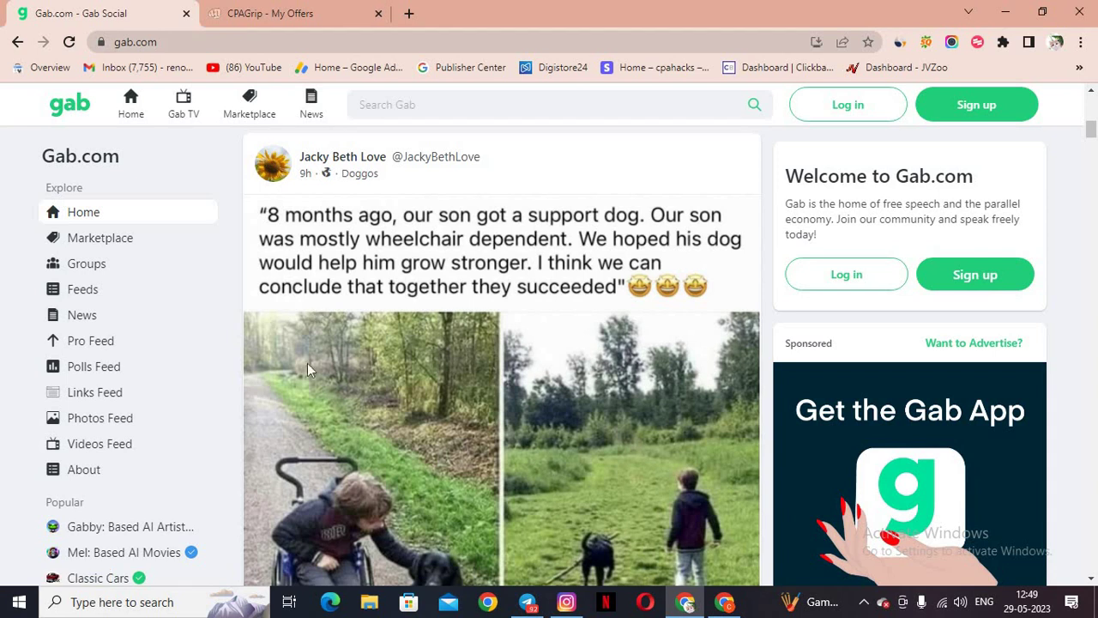
{"action": "scroll", "coordinate": [314, 454], "scroll_direction": "down", "scroll_amount": 3}
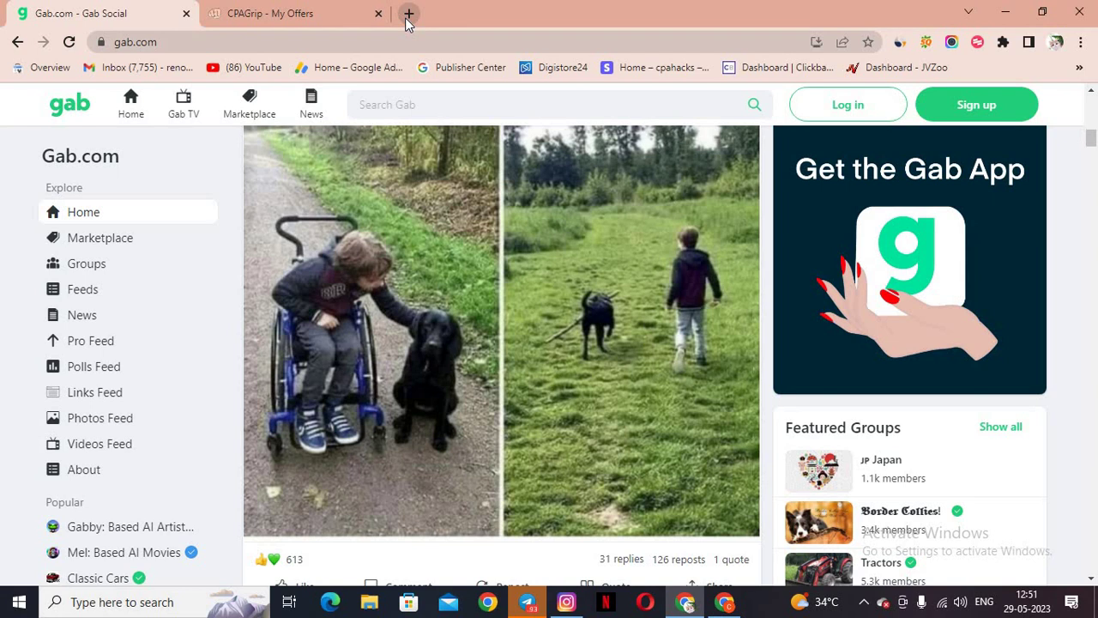
Open Gab's Pro Feed and scroll through its Hot Posts, starting with the Christian flag photo post
{"action": "left_click", "coordinate": [92, 350]}
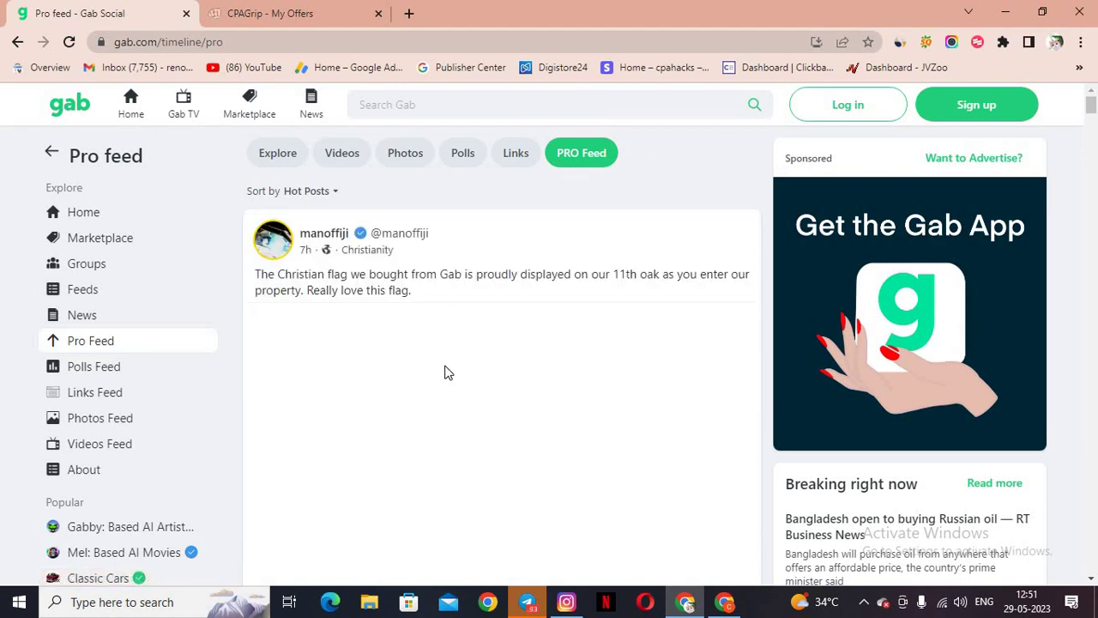
{"action": "scroll", "coordinate": [451, 365], "scroll_direction": "down", "scroll_amount": 5}
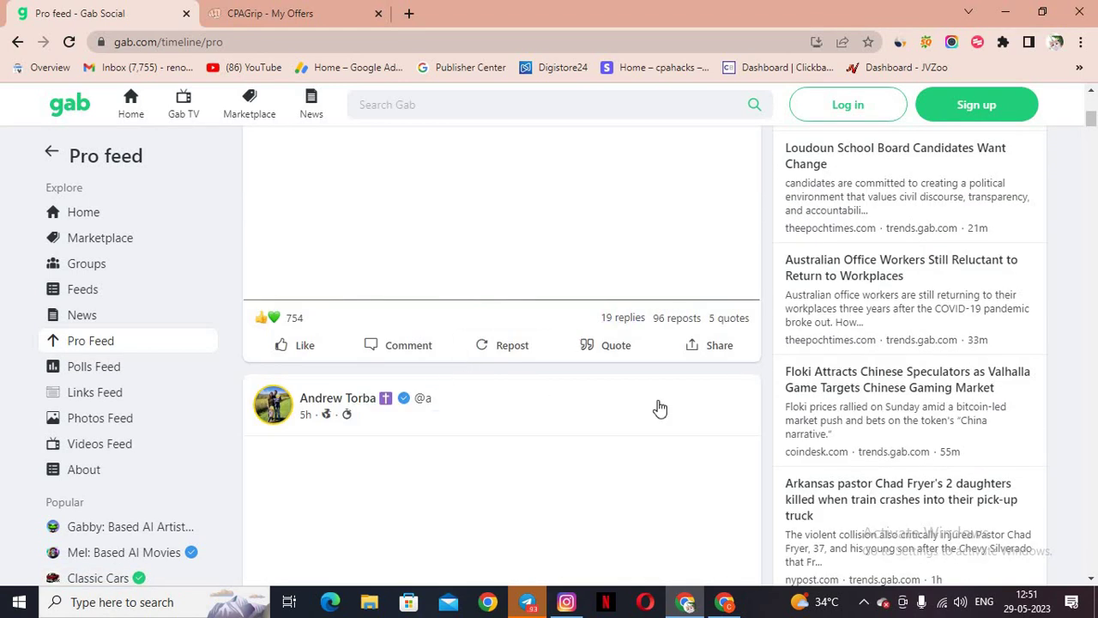
{"action": "scroll", "coordinate": [358, 336], "scroll_direction": "up", "scroll_amount": 5}
{"action": "scroll", "coordinate": [358, 336], "scroll_direction": "down", "scroll_amount": 5}
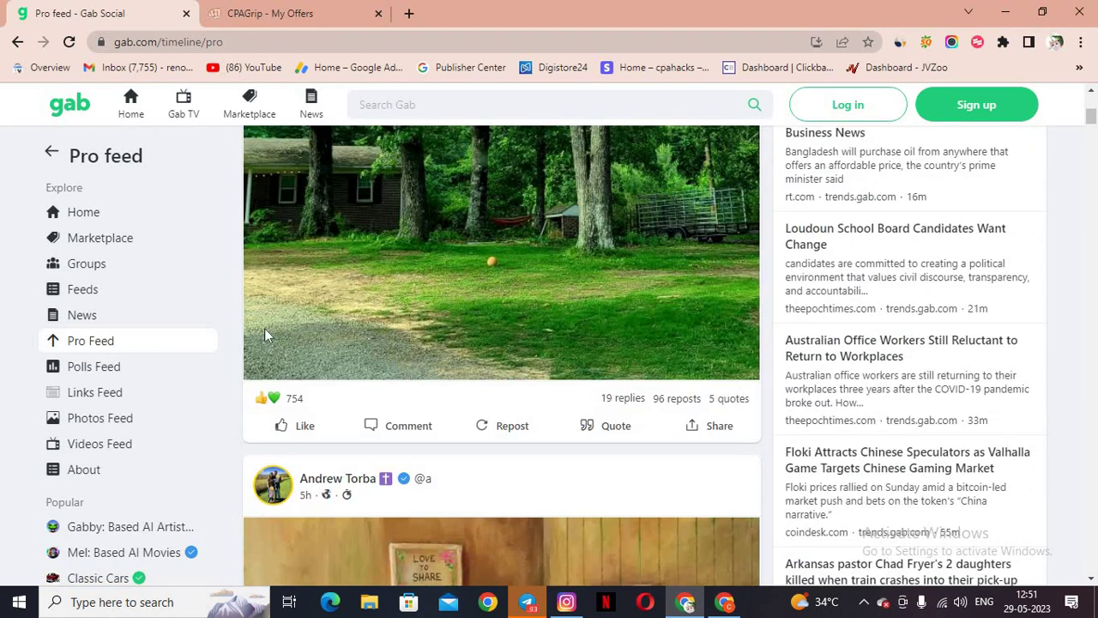
{"action": "scroll", "coordinate": [361, 339], "scroll_direction": "up", "scroll_amount": 5}
{"action": "scroll", "coordinate": [371, 354], "scroll_direction": "down", "scroll_amount": 5}
{"action": "scroll", "coordinate": [373, 368], "scroll_direction": "up", "scroll_amount": 5}
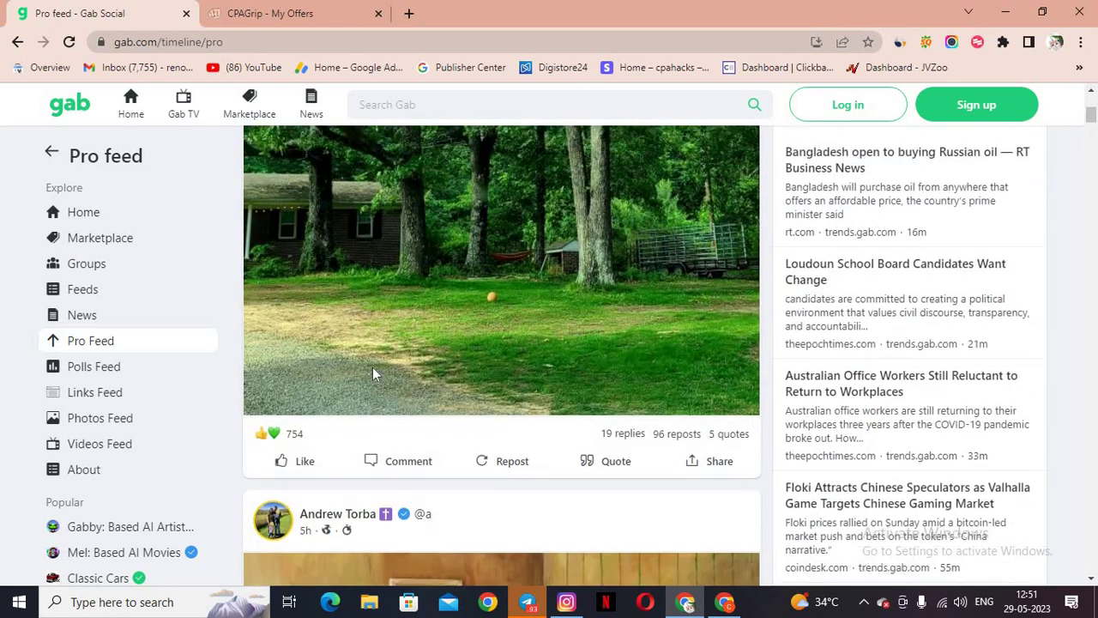
{"action": "scroll", "coordinate": [621, 492], "scroll_direction": "down", "scroll_amount": 5}
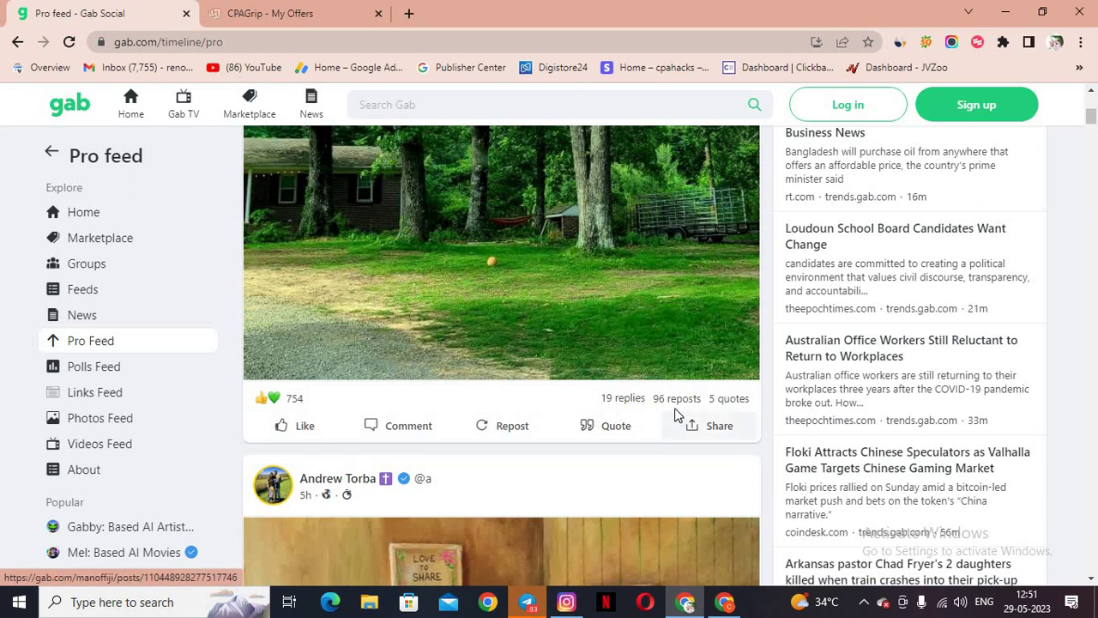
{"action": "scroll", "coordinate": [561, 442], "scroll_direction": "down", "scroll_amount": 5}
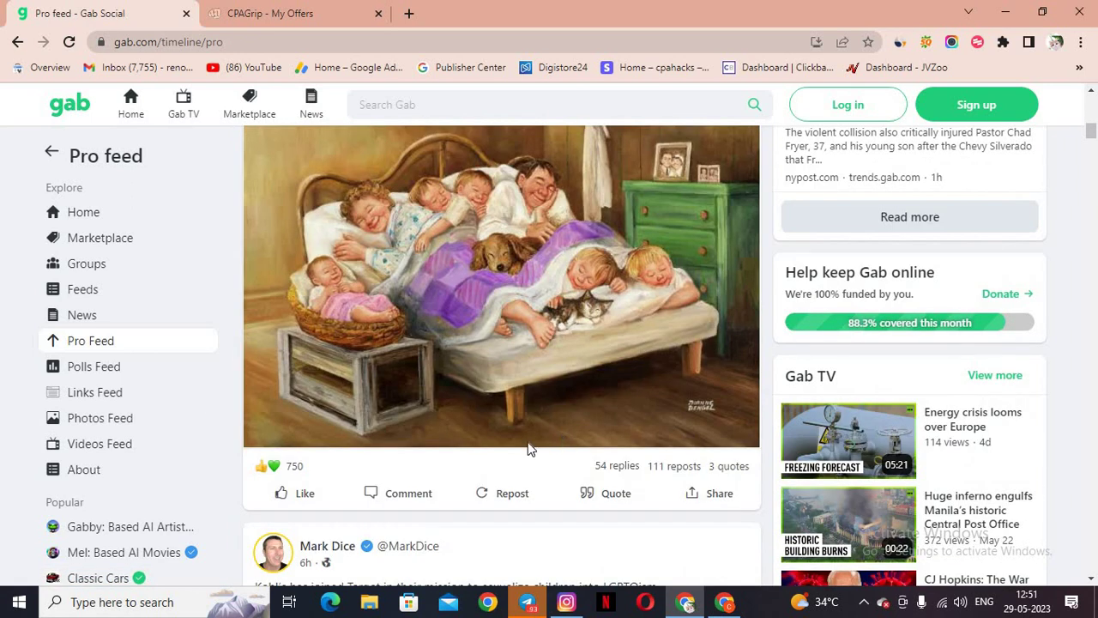
{"action": "scroll", "coordinate": [532, 445], "scroll_direction": "down", "scroll_amount": 3}
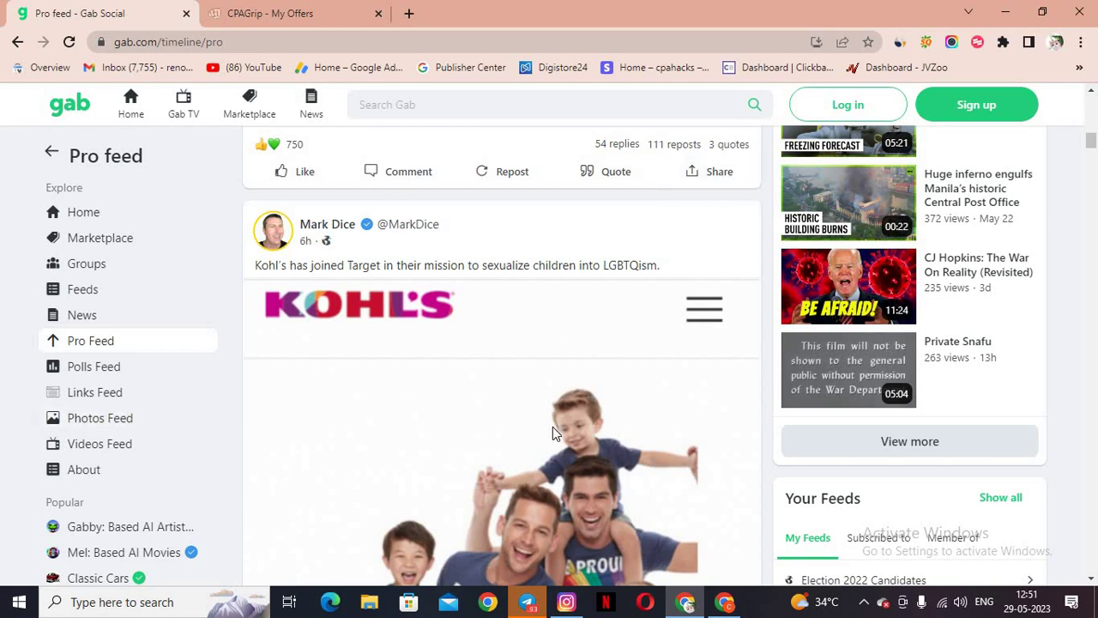
{"action": "scroll", "coordinate": [553, 433], "scroll_direction": "up", "scroll_amount": 8}
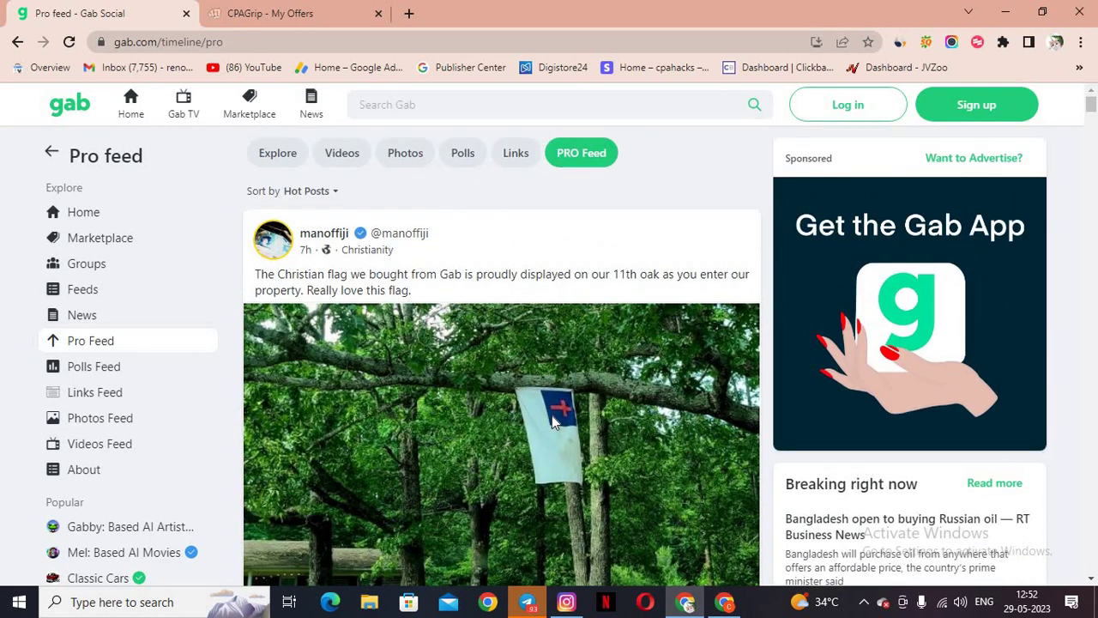